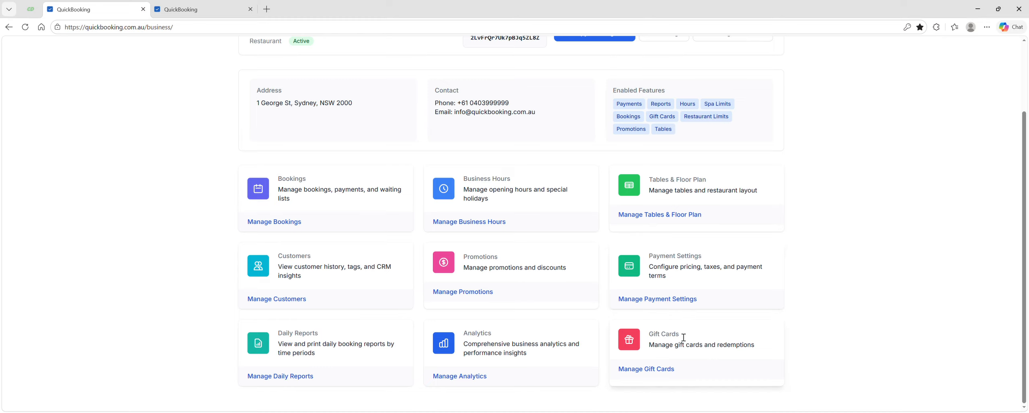
Open the promotions page and start a new promotion titled "Happy Hours Weekday"
click(465, 293)
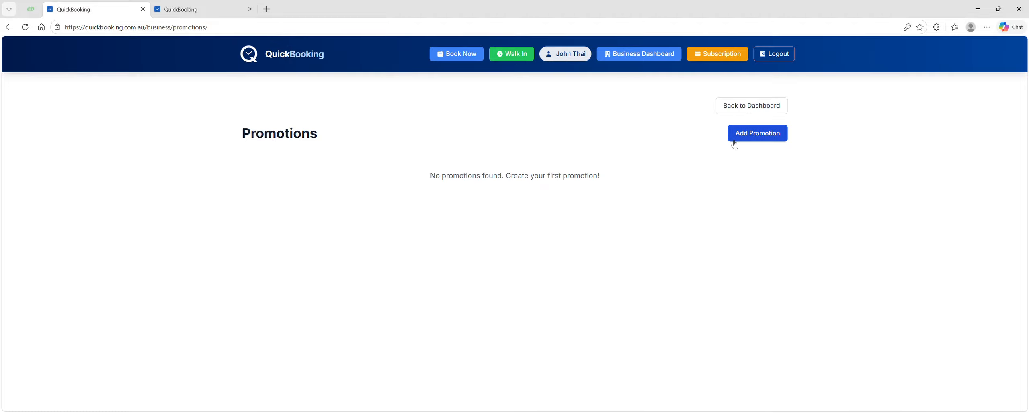
click(755, 134)
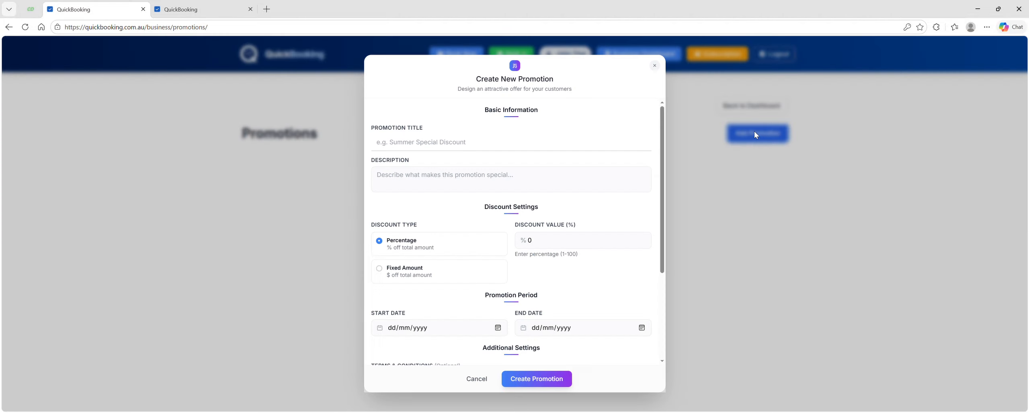
click(401, 147)
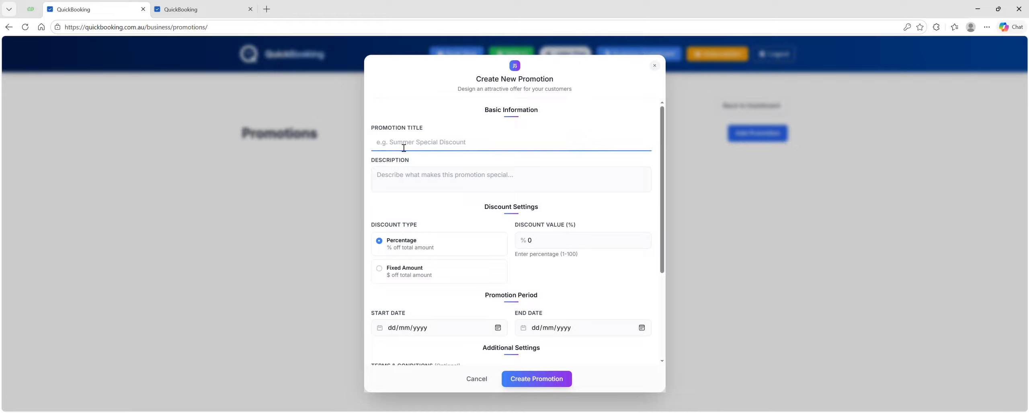
text(Happy Hours Weekday)
Copy the promotion title into the description field
drag(454, 144, 337, 146)
key(ctrl+c)
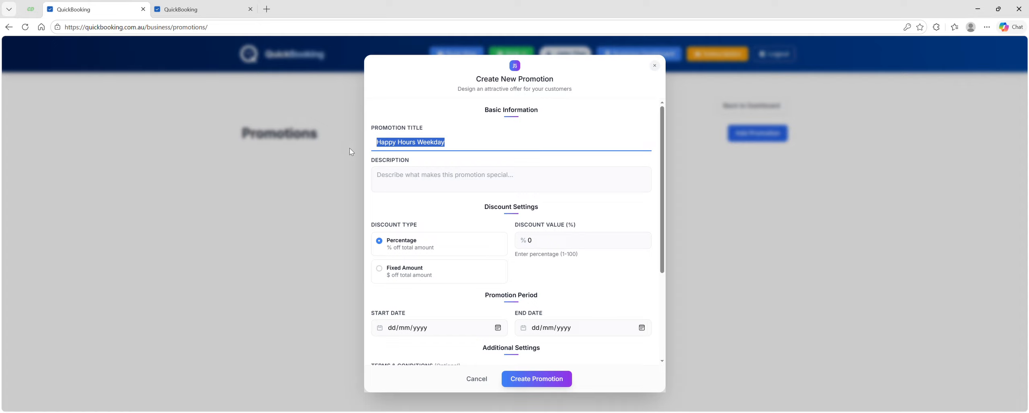
click(409, 180)
key(ctrl+v)
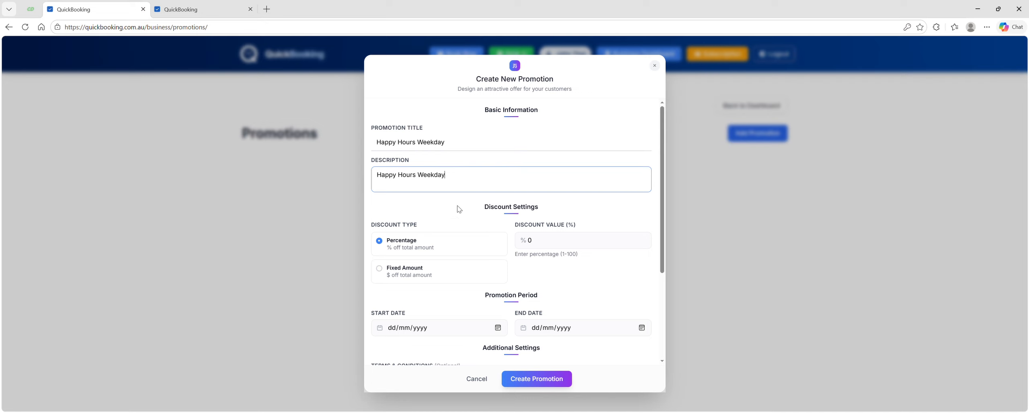
Set the percentage discount value to 10
scroll(453, 209, down, 2)
scroll(435, 136, up, 1)
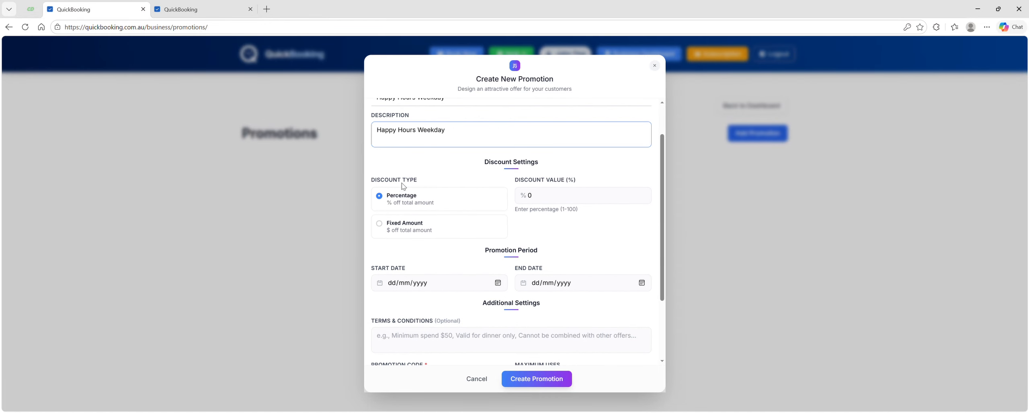
click(524, 197)
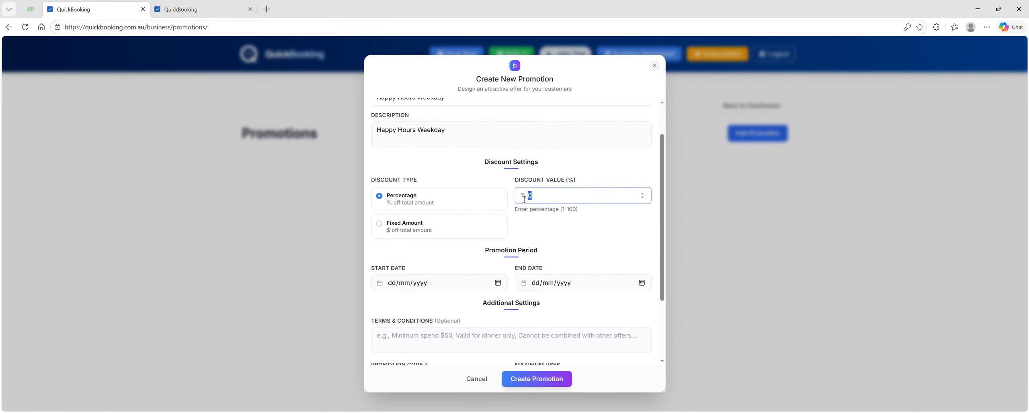
click(445, 172)
Set the promotion period from 09/04/2026 to 07/05/2026
scroll(431, 181, down, 1)
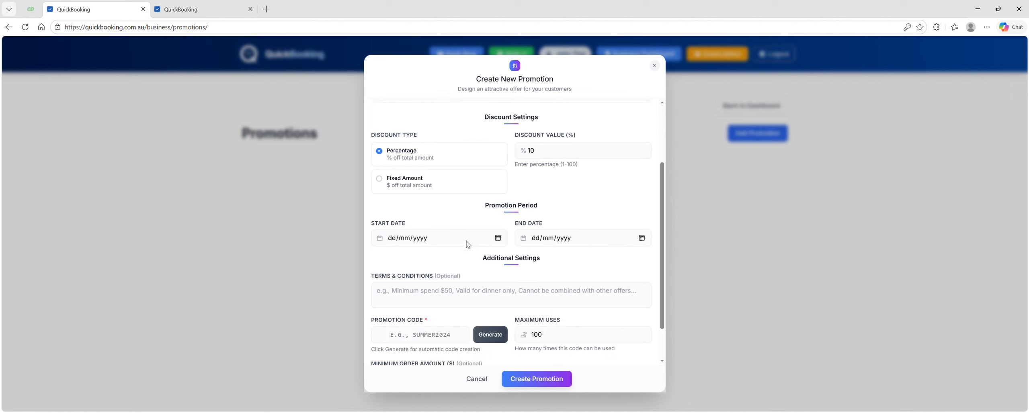
click(420, 299)
click(566, 354)
Generate an automatic promotion code
scroll(431, 266, down, 1)
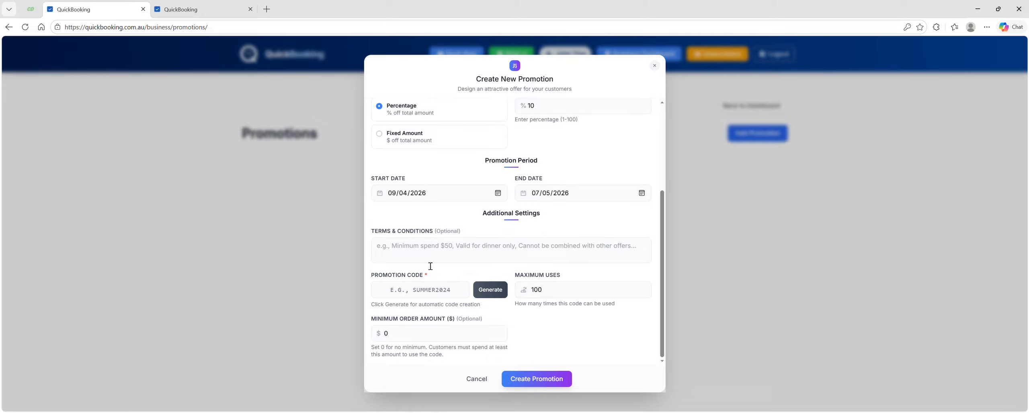
click(404, 253)
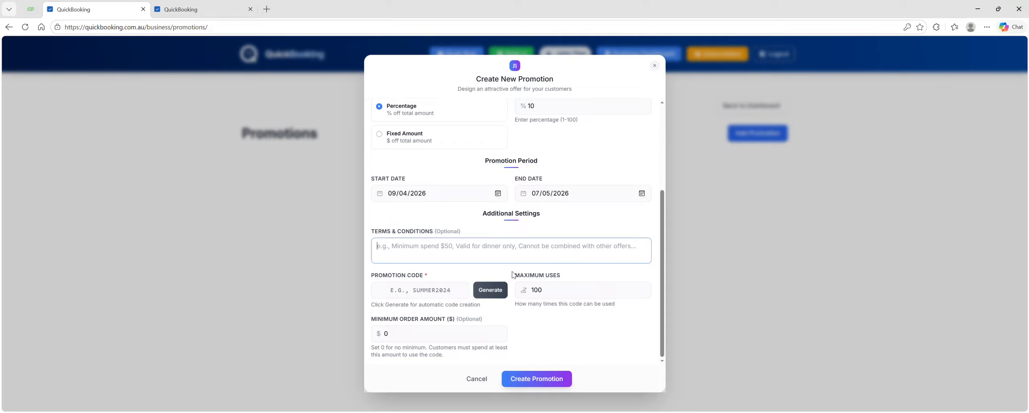
click(419, 296)
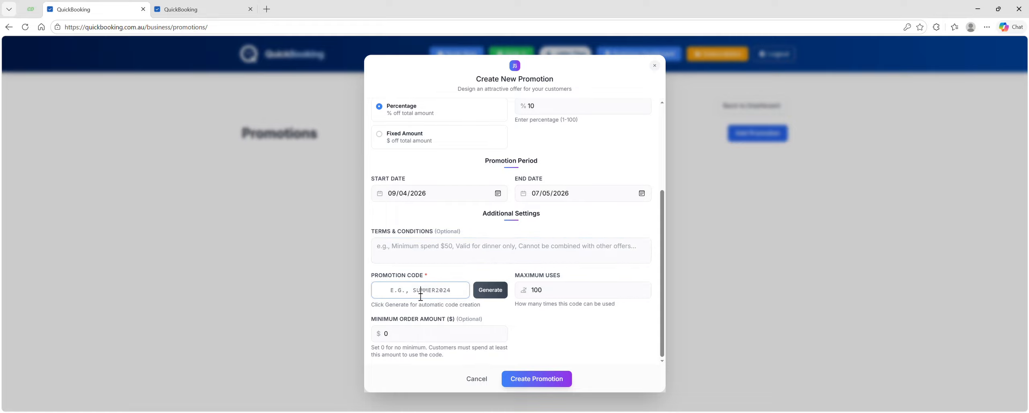
click(490, 295)
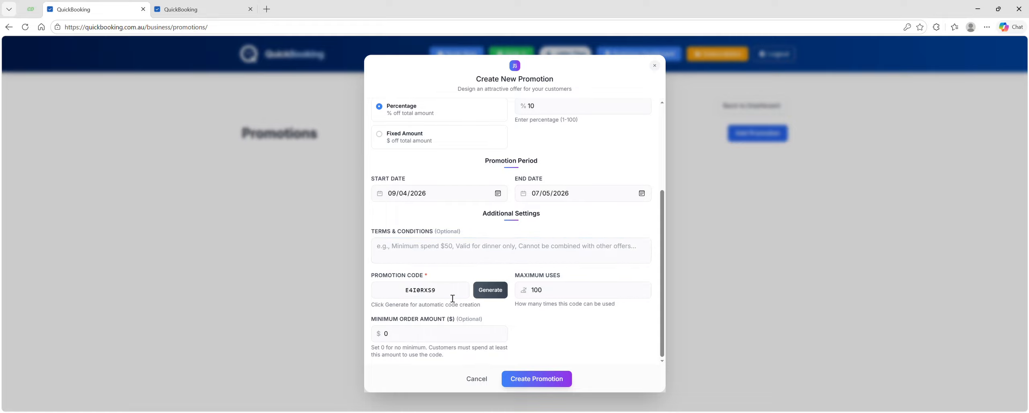
Replace the promotion code with HAPPYTHAI
drag(440, 290, 364, 281)
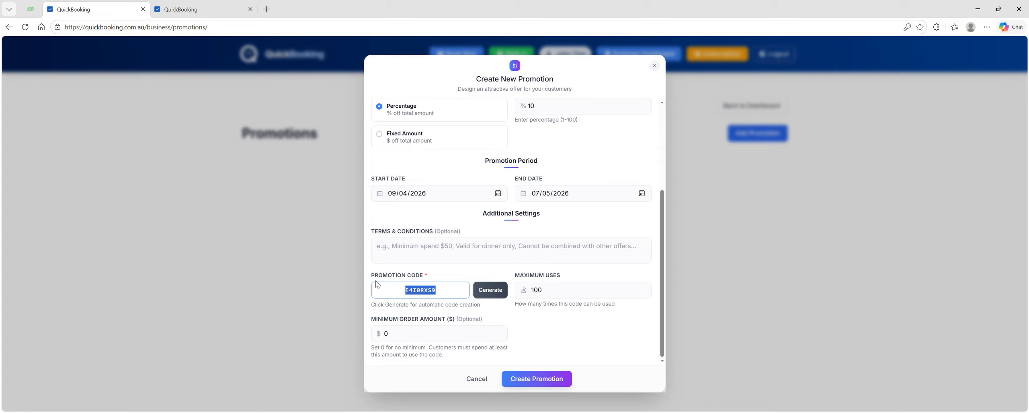
scroll(424, 212, up, 3)
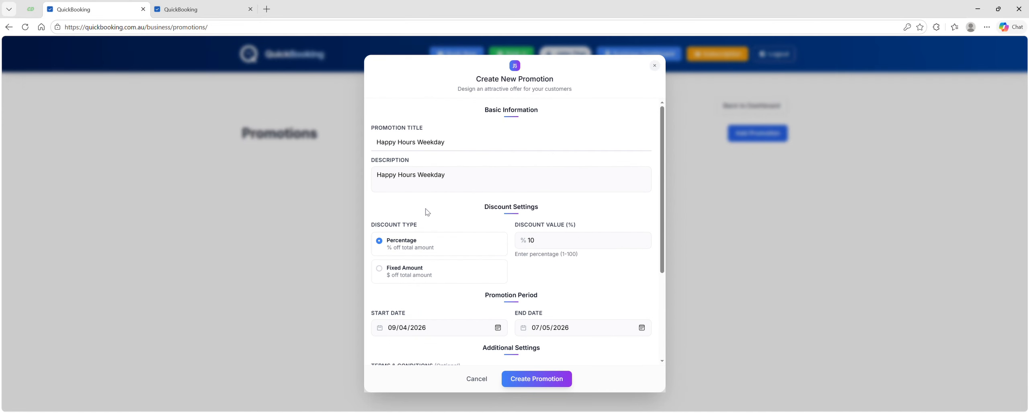
scroll(427, 212, down, 3)
text(H)
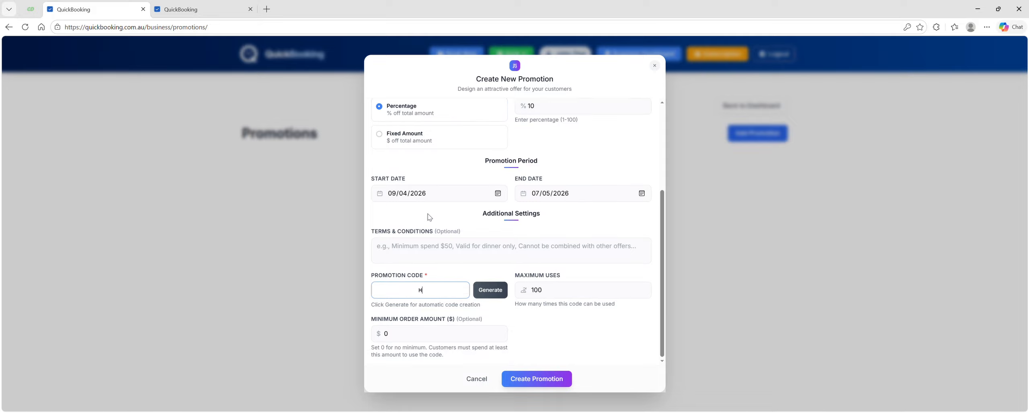
text(APPY)
text(THI)
key(BackSpace)
text(AI)
Set the minimum order amount to $50 and create the promotion
double_click(557, 296)
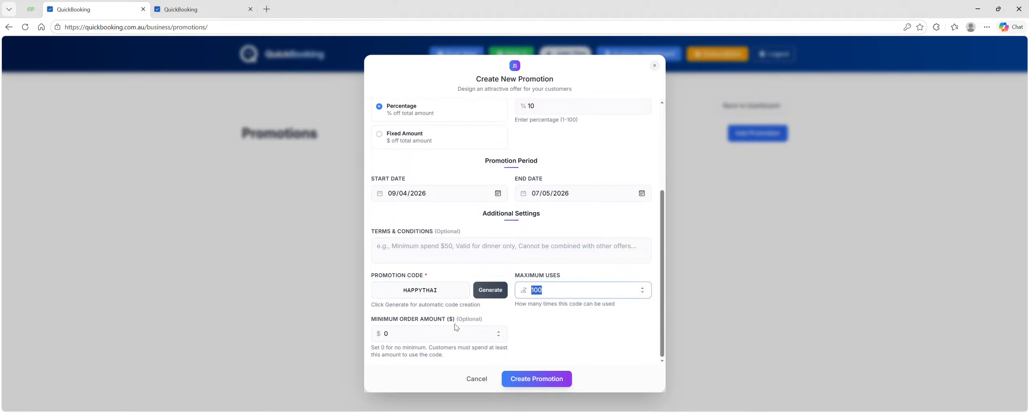
click(497, 324)
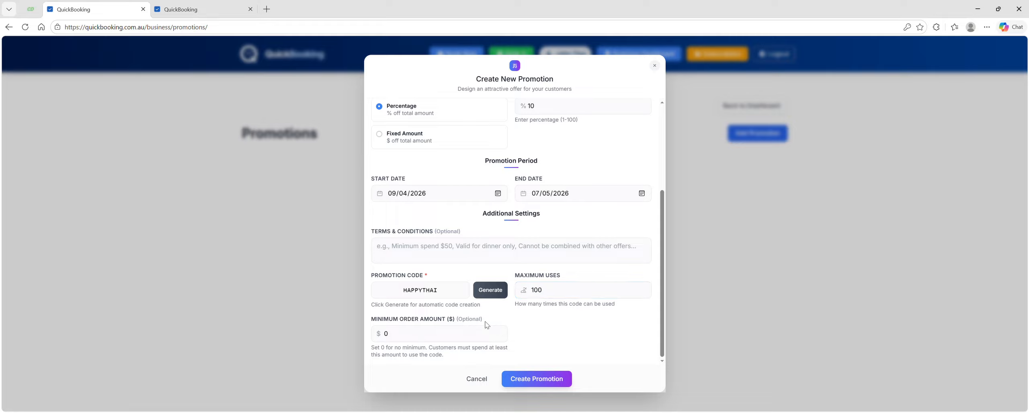
click(404, 339)
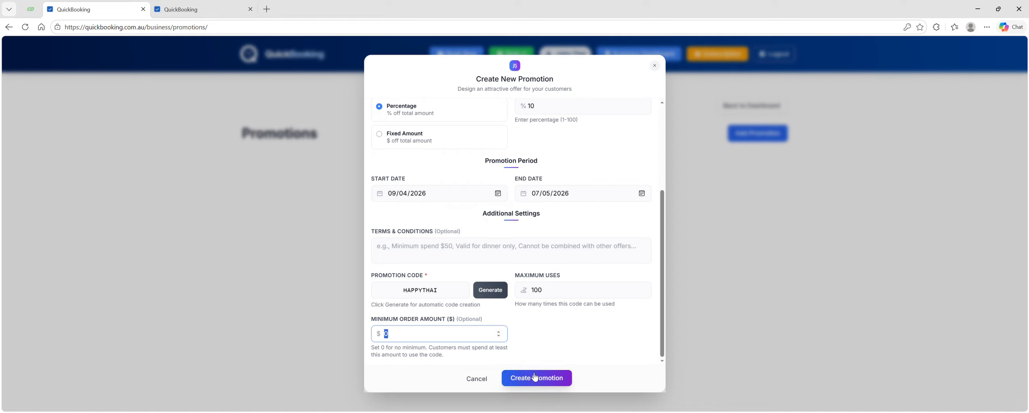
text(5)
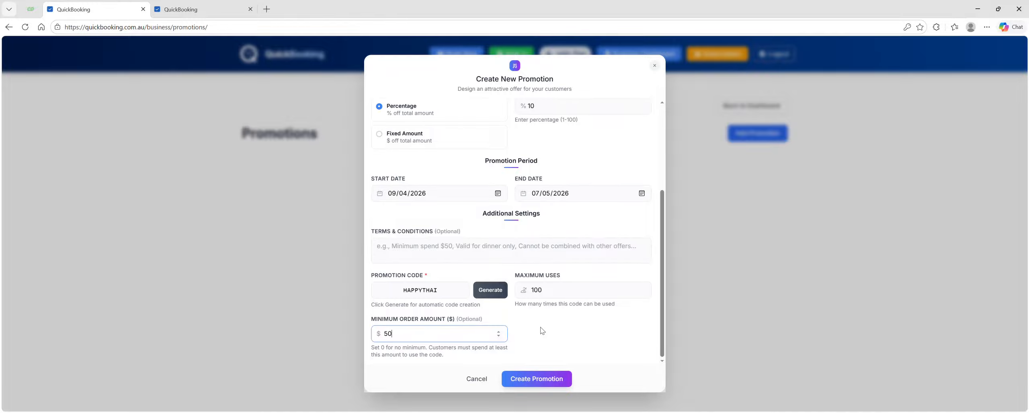
click(537, 379)
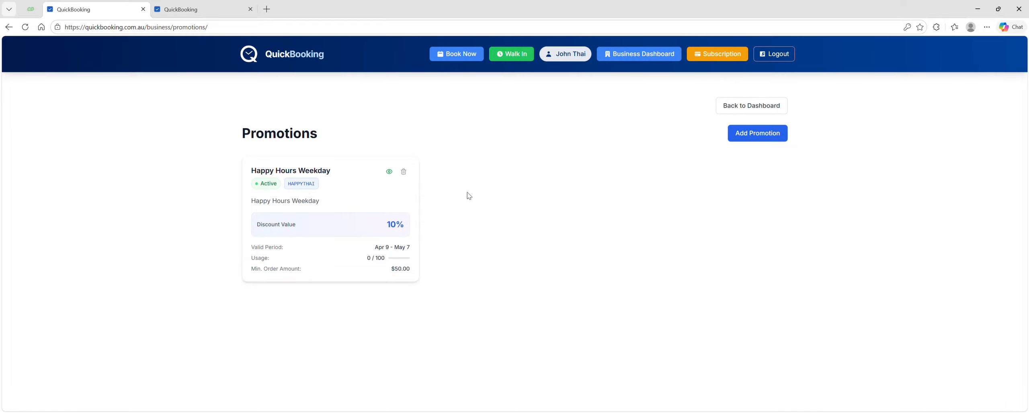
Open the payment settings from the business dashboard and review the currency and tax options
click(659, 59)
scroll(674, 199, down, 2)
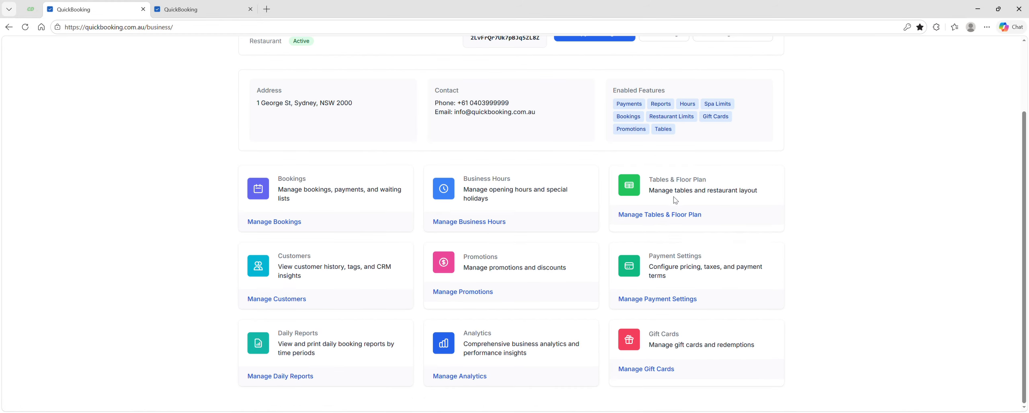
click(665, 301)
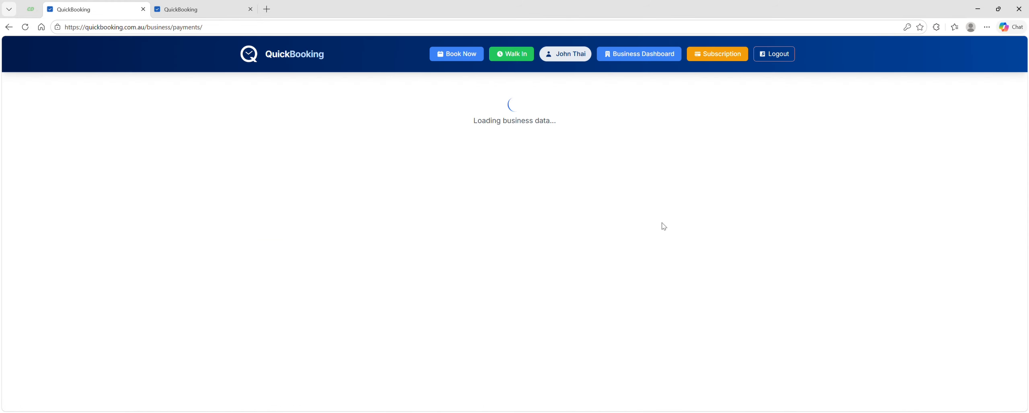
scroll(655, 177, down, 2)
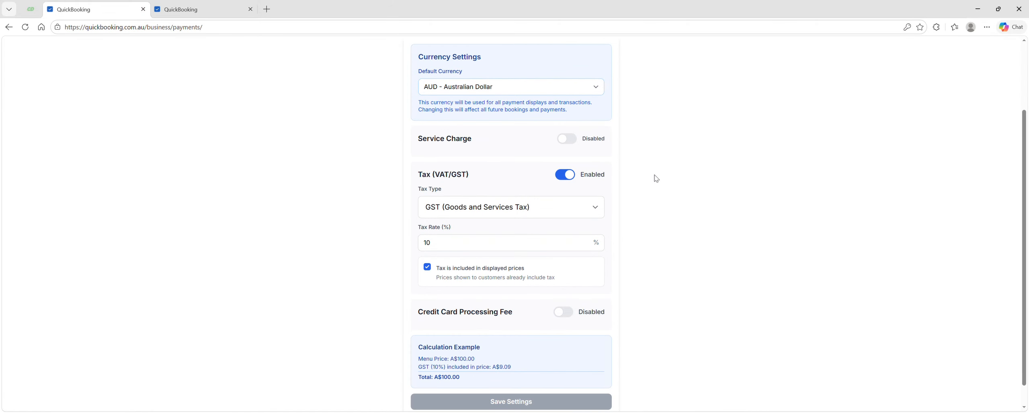
scroll(667, 175, up, 1)
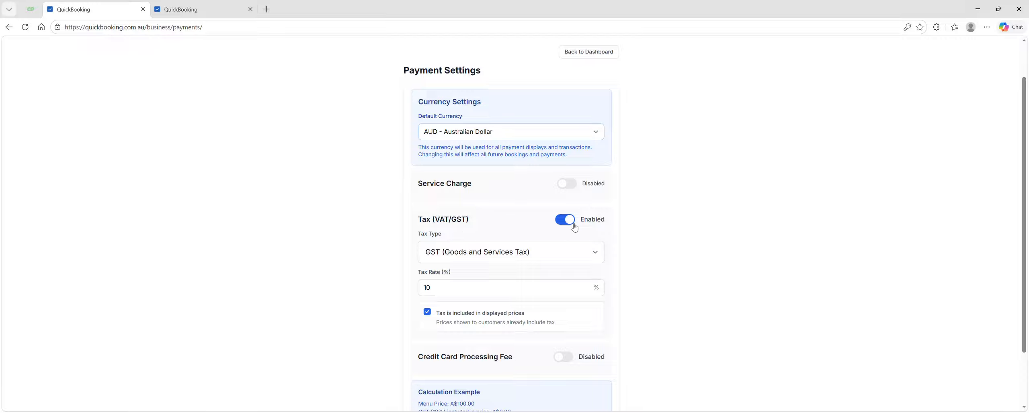
click(534, 256)
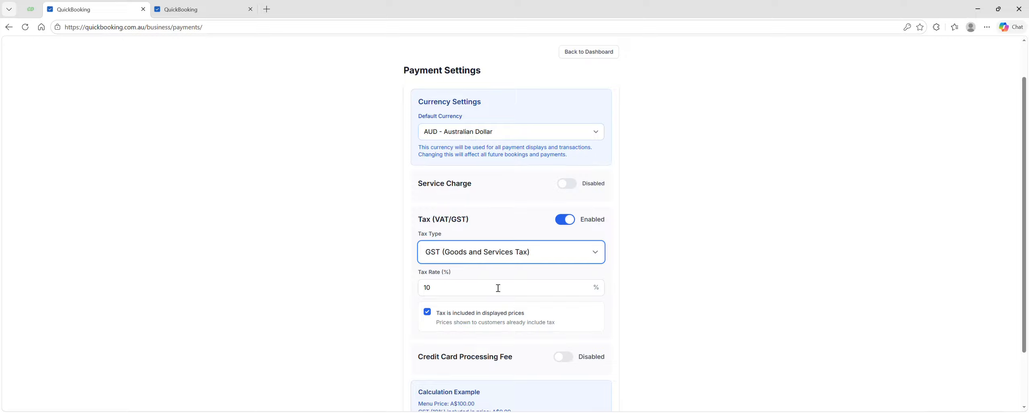
scroll(463, 241, down, 1)
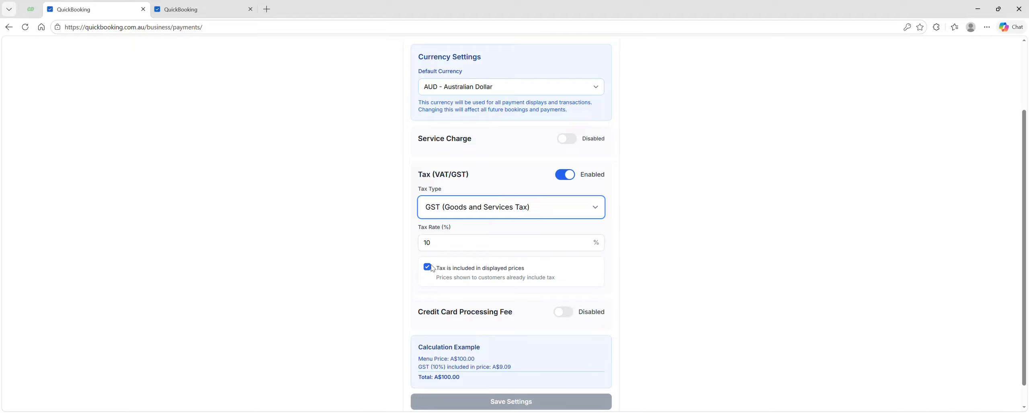
scroll(470, 286, down, 1)
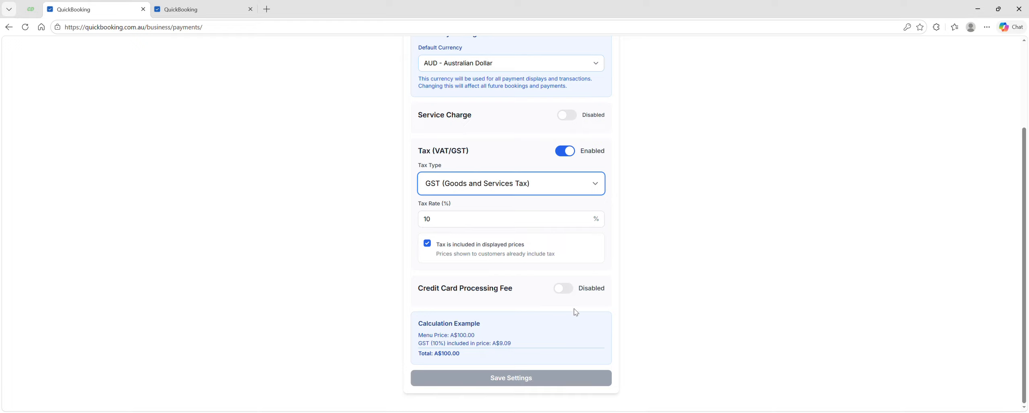
click(519, 383)
Enable and then disable the credit card processing fee, and save the payment settings
click(566, 292)
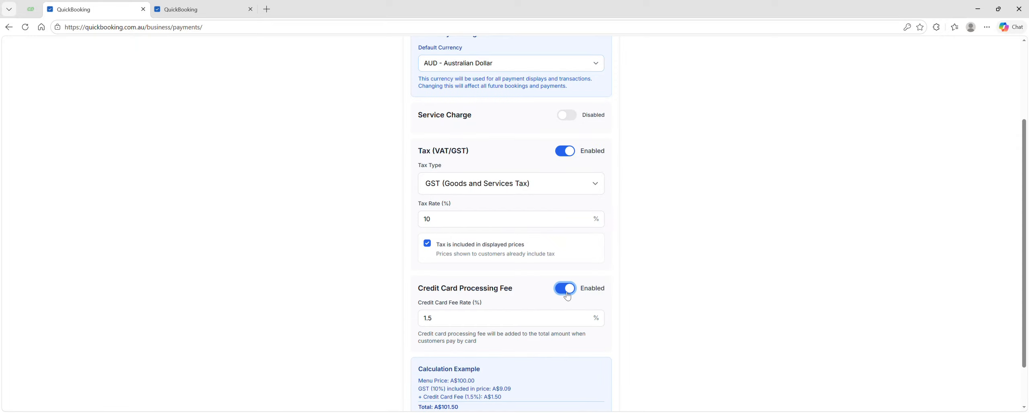
click(567, 295)
click(510, 380)
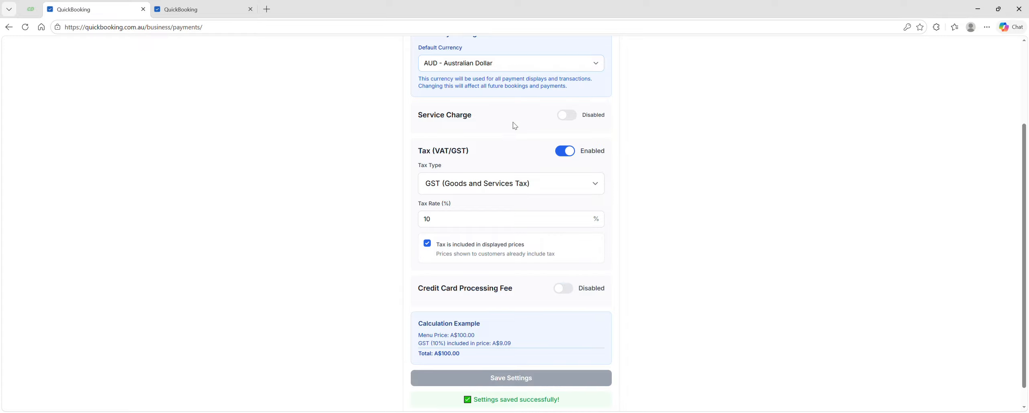
Return to the business dashboard and open the gift card management page
scroll(515, 124, up, 3)
scroll(550, 129, down, 2)
scroll(563, 116, up, 3)
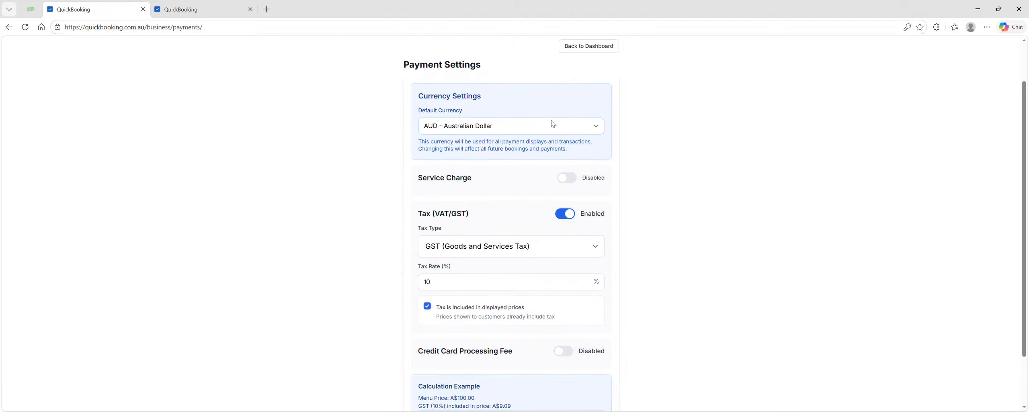
click(583, 98)
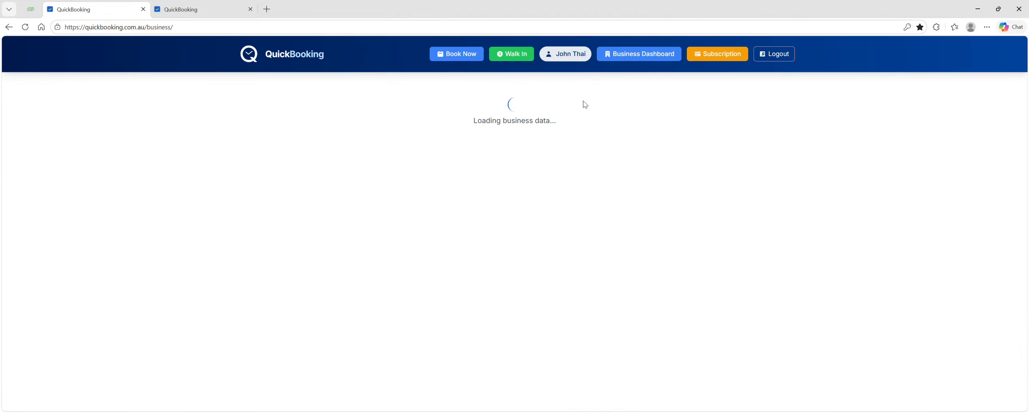
scroll(556, 189, down, 2)
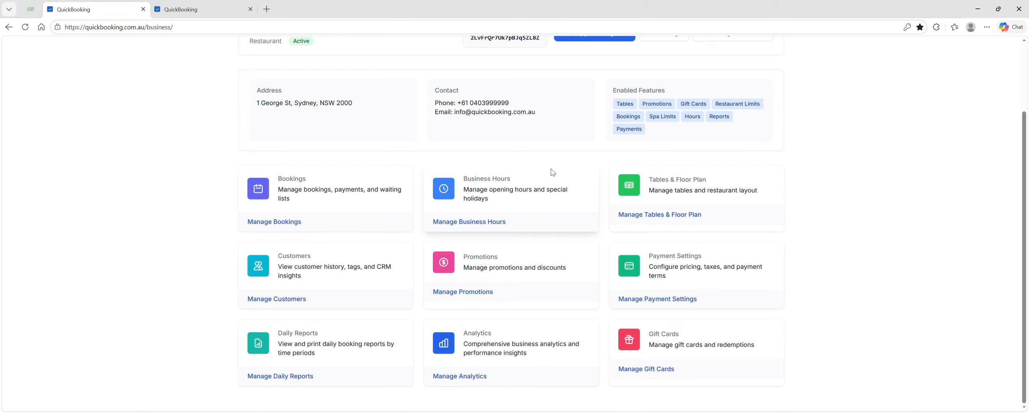
click(639, 370)
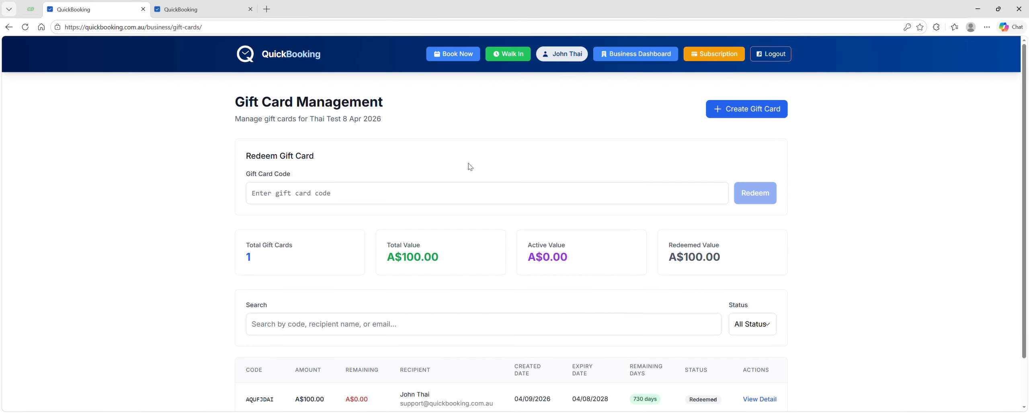
Start a new gift card for 200 and enter the recipient's first name and surname
click(739, 113)
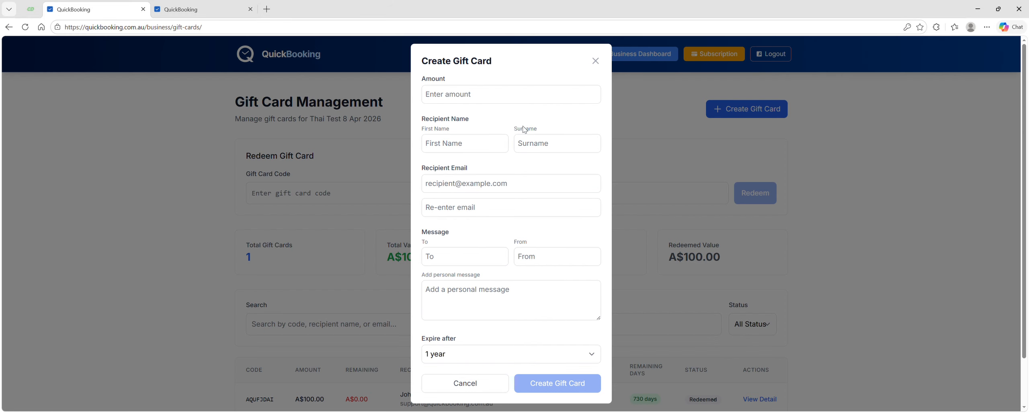
click(448, 97)
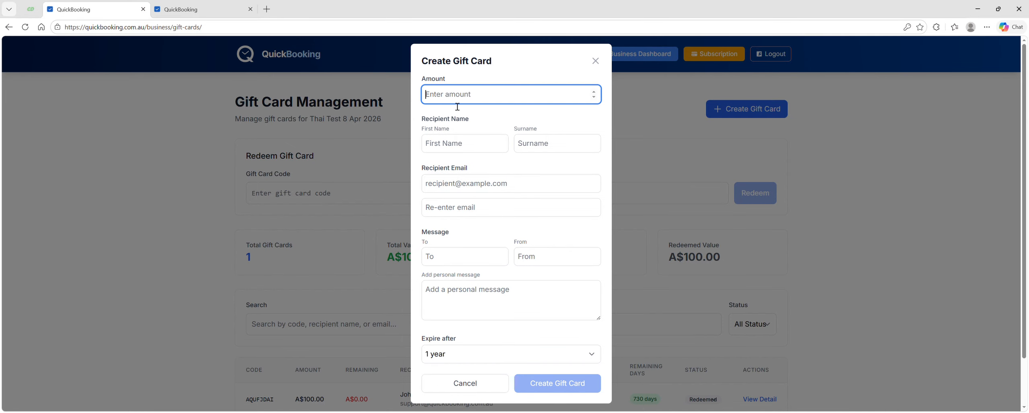
text(200)
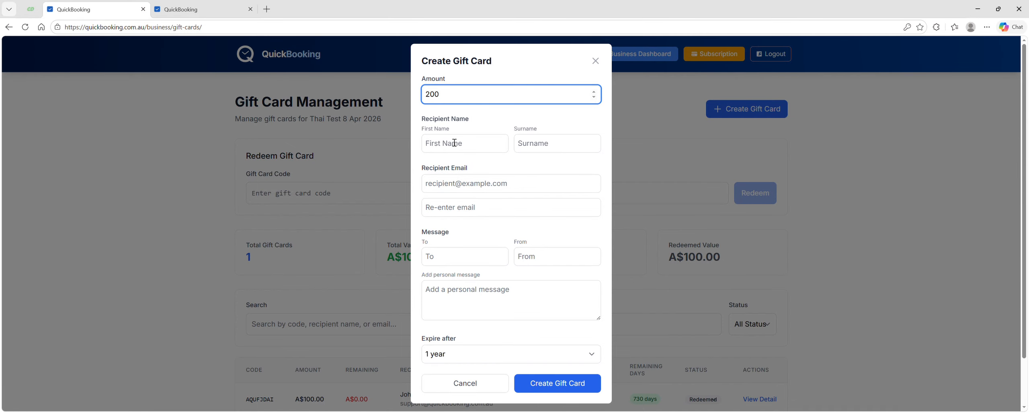
click(454, 146)
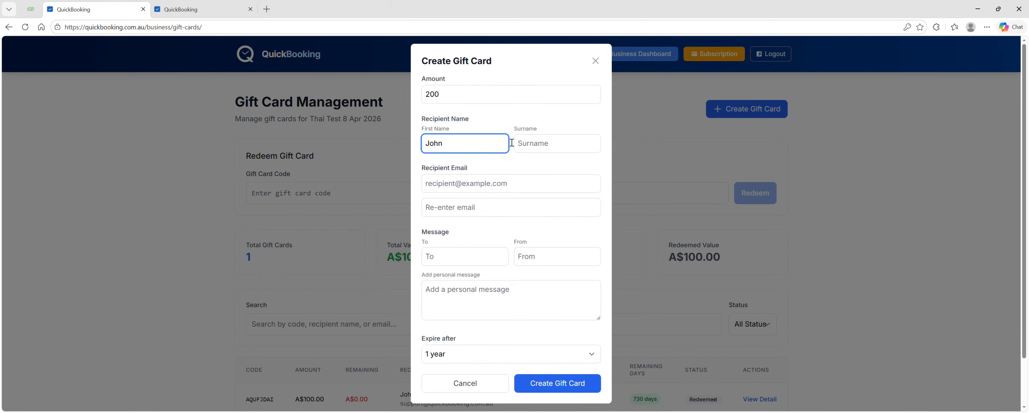
click(534, 152)
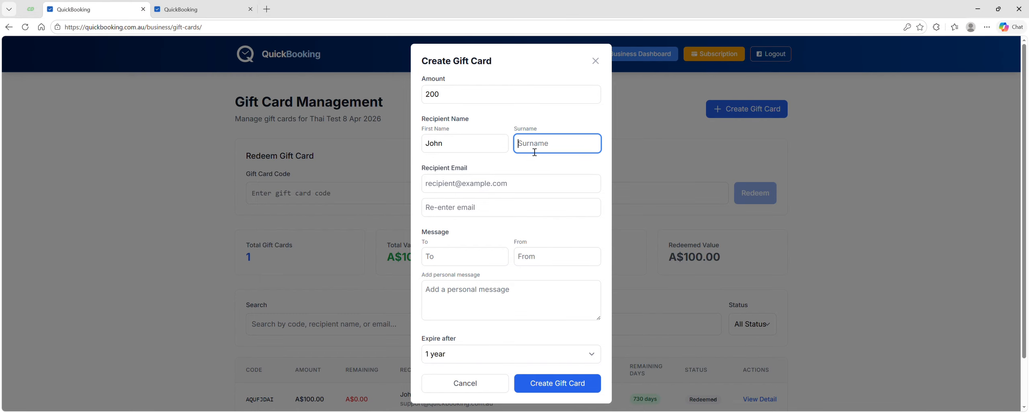
Fill in the recipient's e-mail address and paste it into the confirmation e-mail field
click(469, 188)
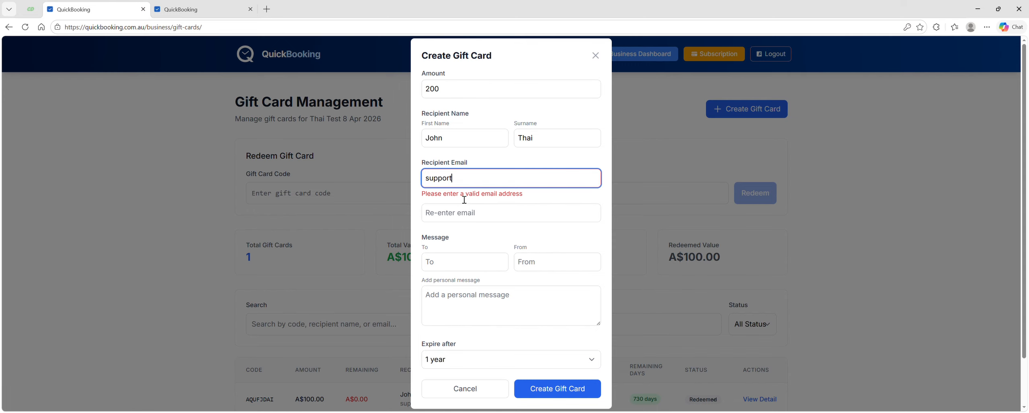
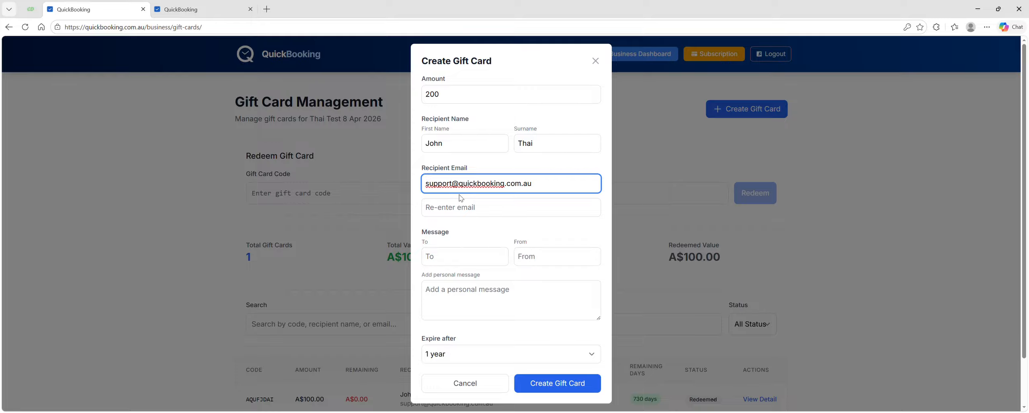
key(ctrl+a)
key(ctrl+c)
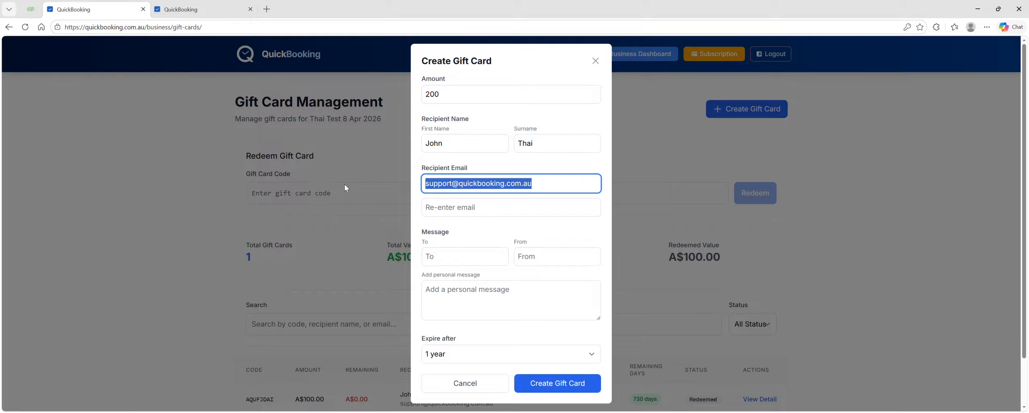
click(434, 207)
key(ctrl+v)
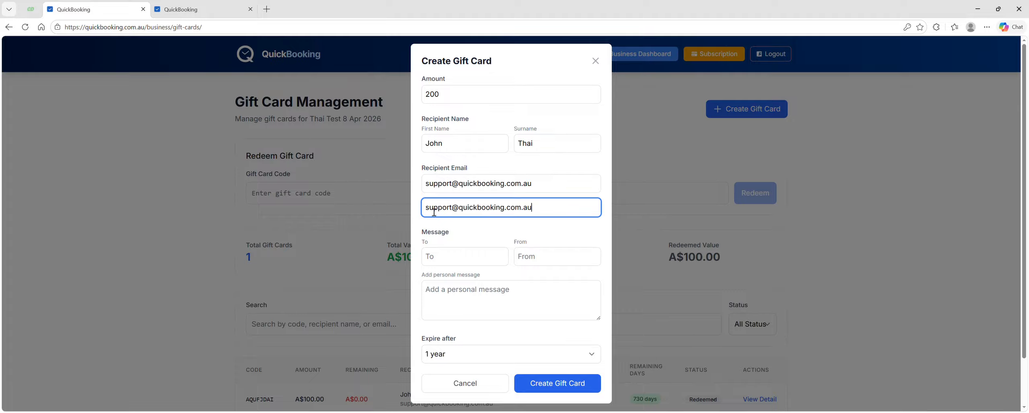
Enter the sender and recipient names for the message and the personal message Happy Bday
click(447, 259)
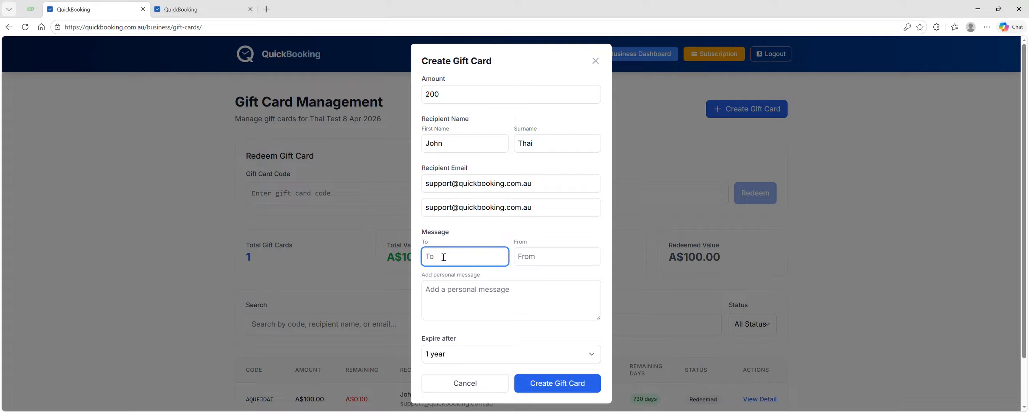
text(Debbie)
click(535, 261)
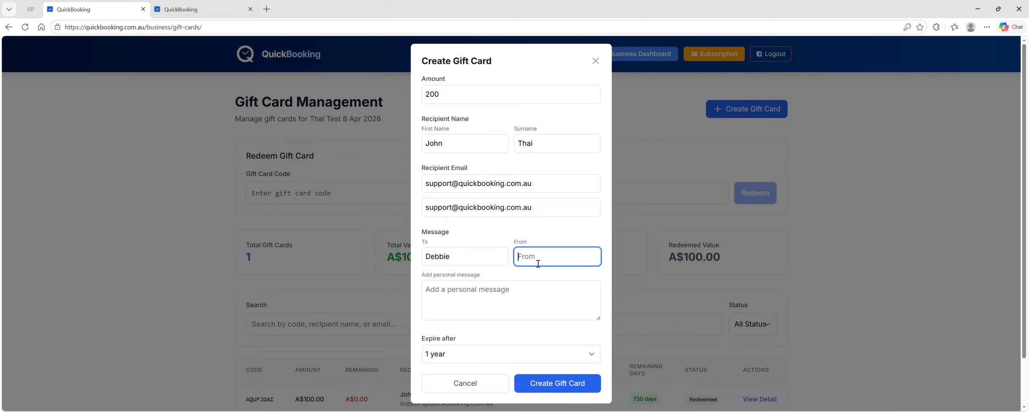
text(John)
click(455, 297)
text(H)
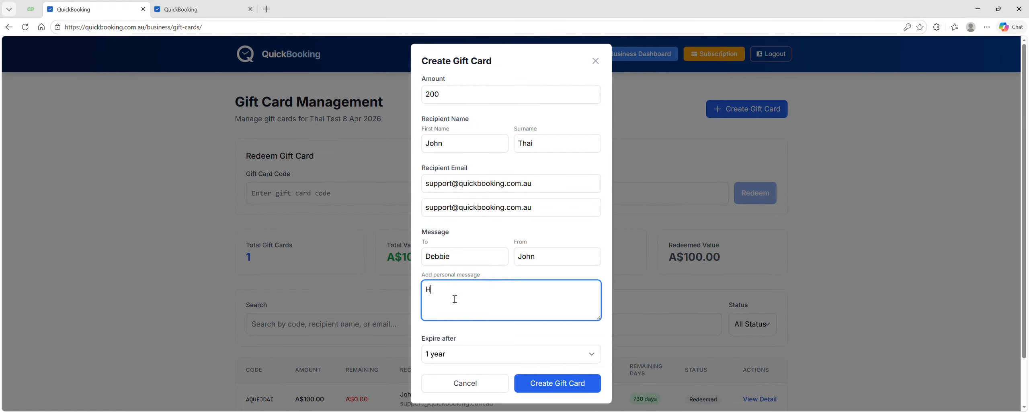
text(appy Bday)
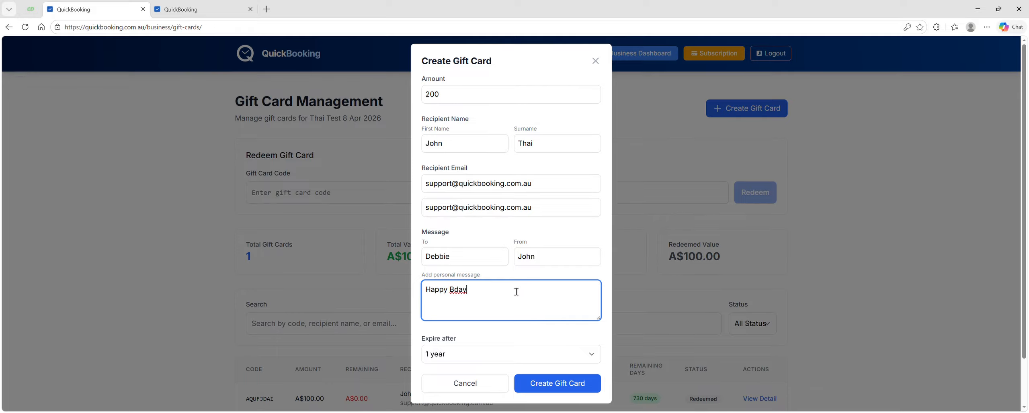
Set the expiry to 2 years and create the gift card
scroll(513, 292, down, 1)
click(474, 355)
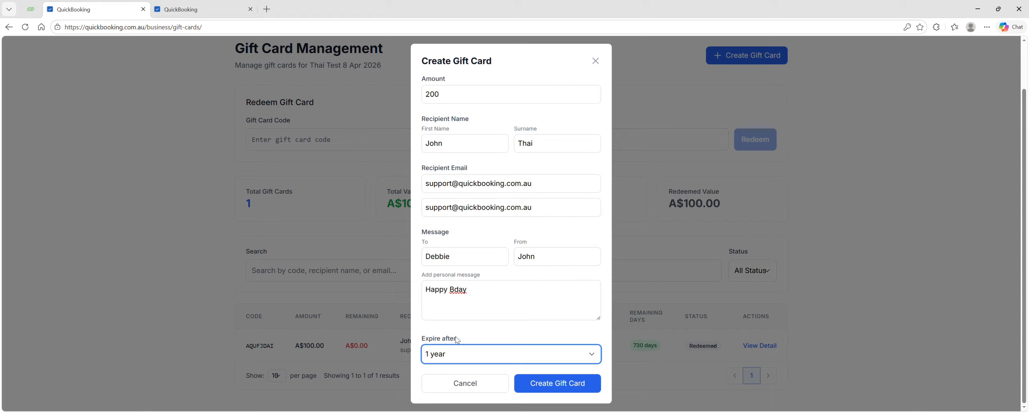
key(Down)
click(557, 386)
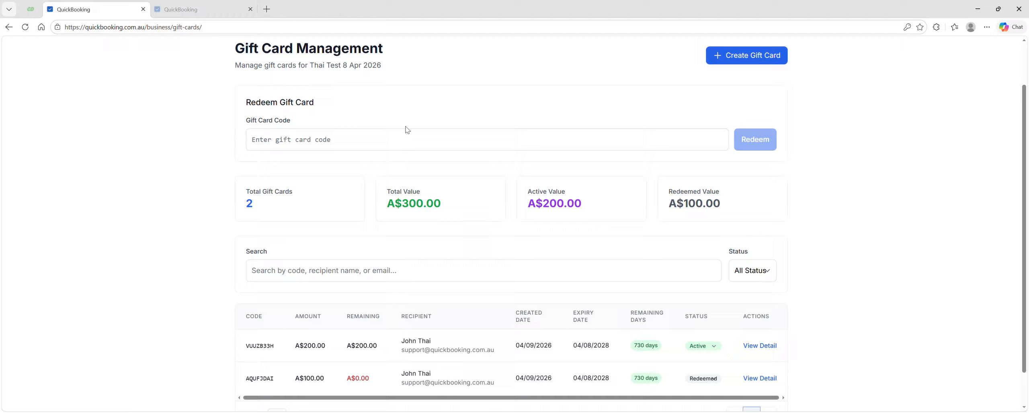
Paste the new gift card's code into the redeem field and look it up
scroll(414, 141, down, 1)
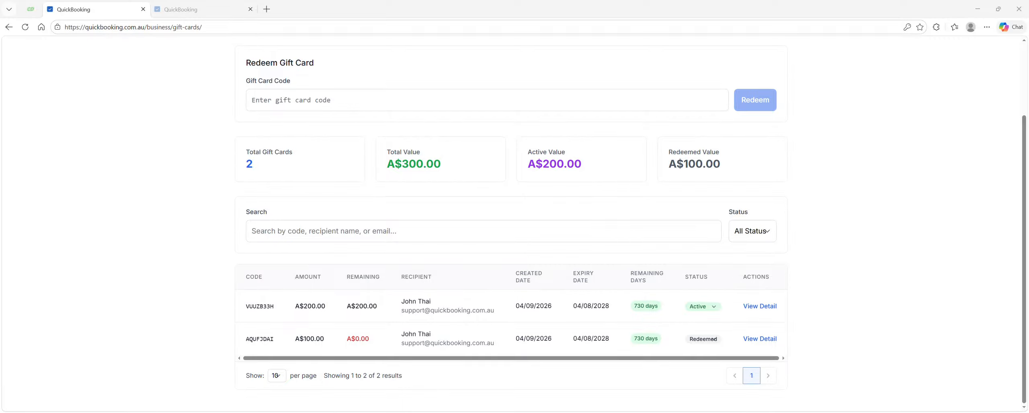
scroll(503, 209, up, 2)
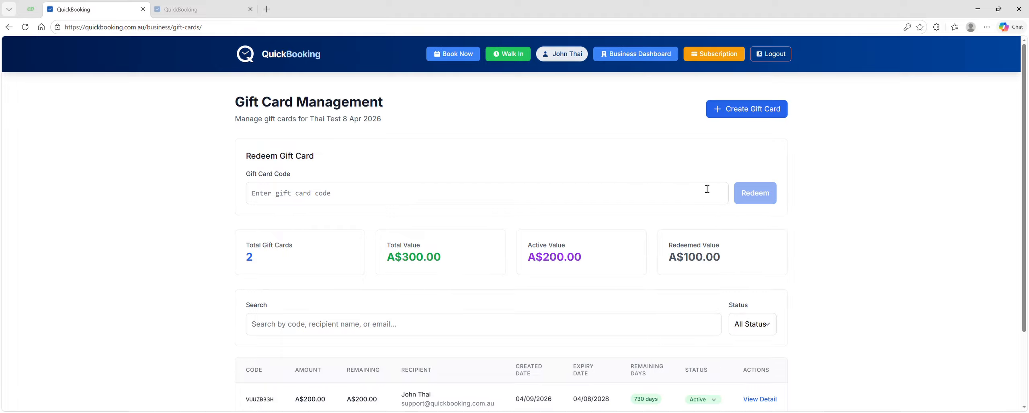
click(297, 197)
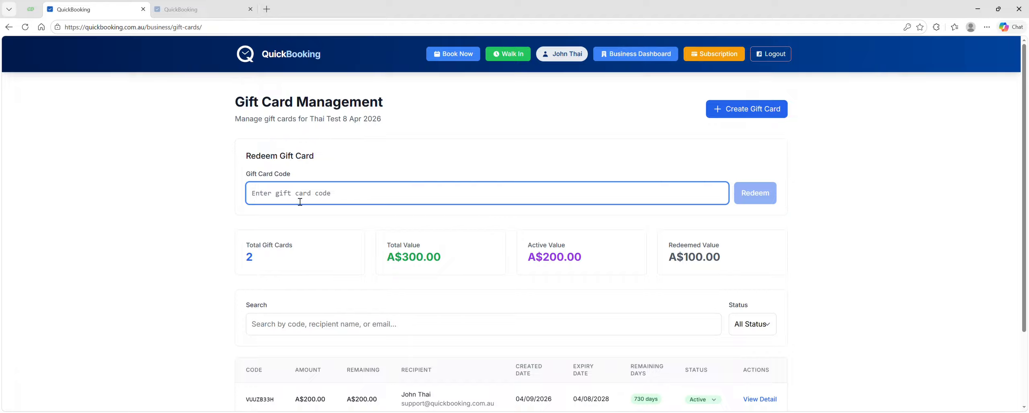
text(VUUZB33H)
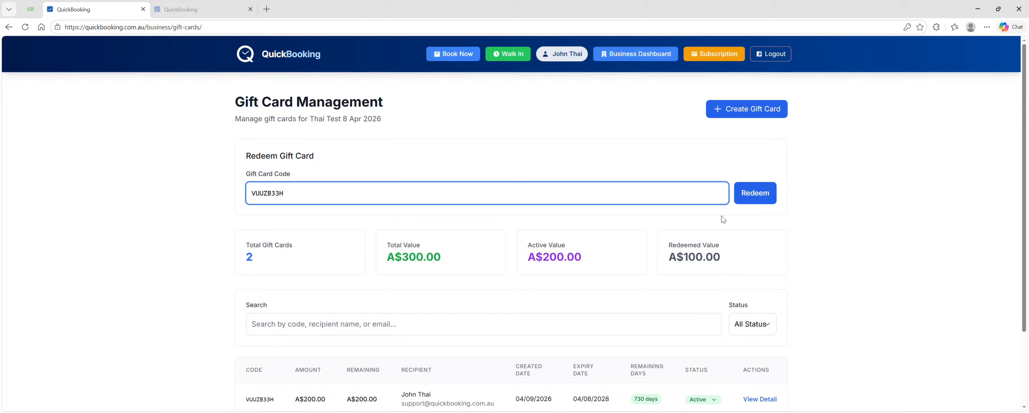
click(760, 197)
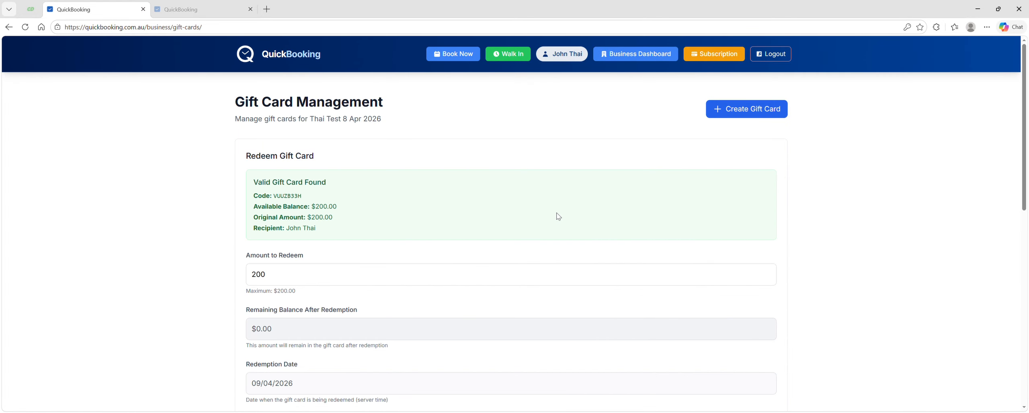
Set the amount to redeem to 100
scroll(557, 215, down, 2)
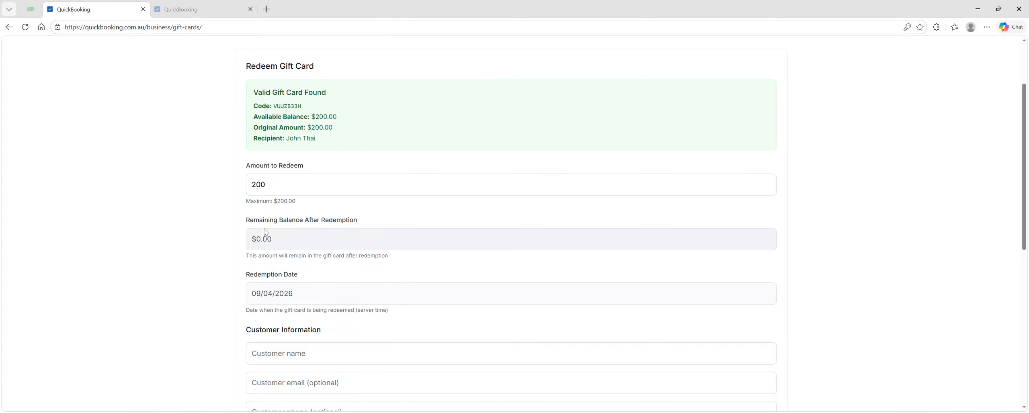
double_click(275, 191)
text(10)
key(BackSpace)
key(BackSpace)
text(99.98)
scroll(336, 193, down, 3)
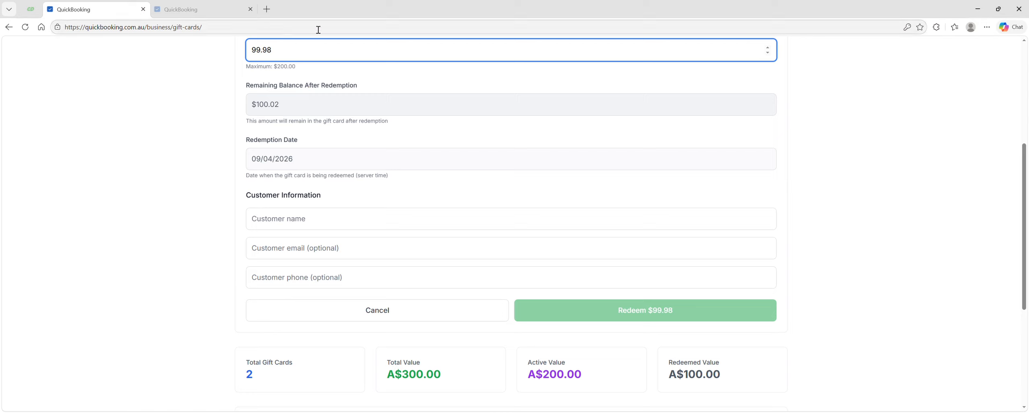
drag(291, 48, 219, 61)
text(100)
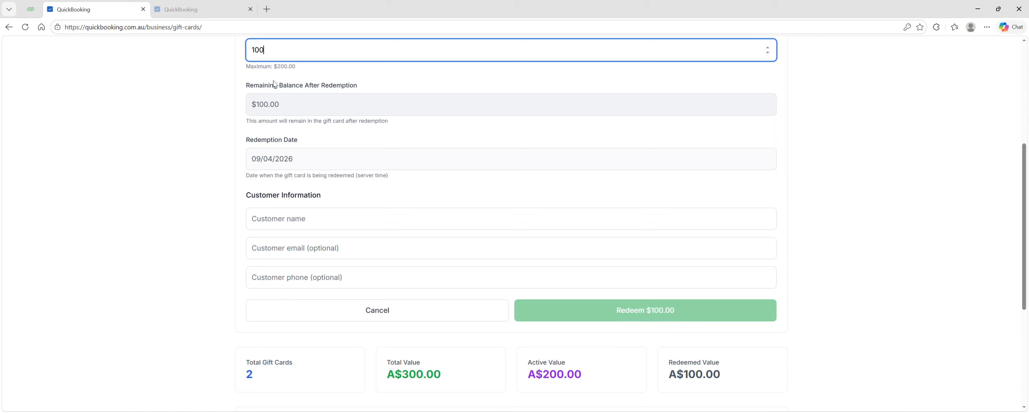
click(303, 78)
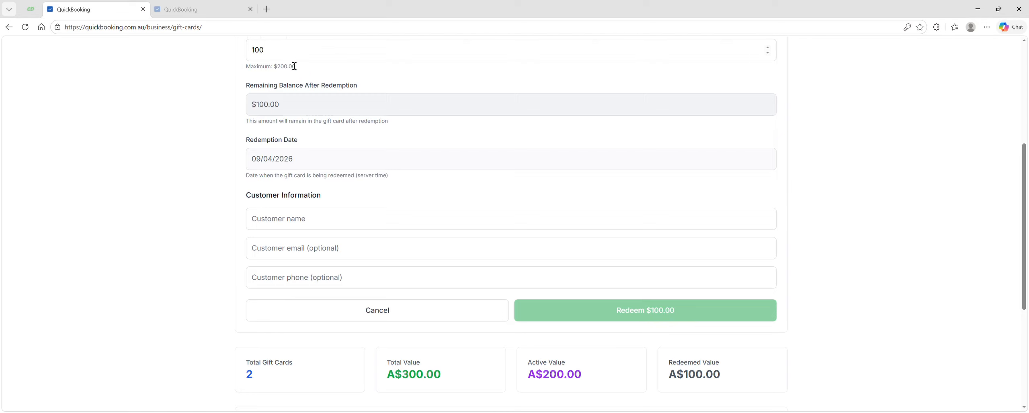
Enter the customer's name and redeem $100 from the gift card
scroll(410, 161, down, 1)
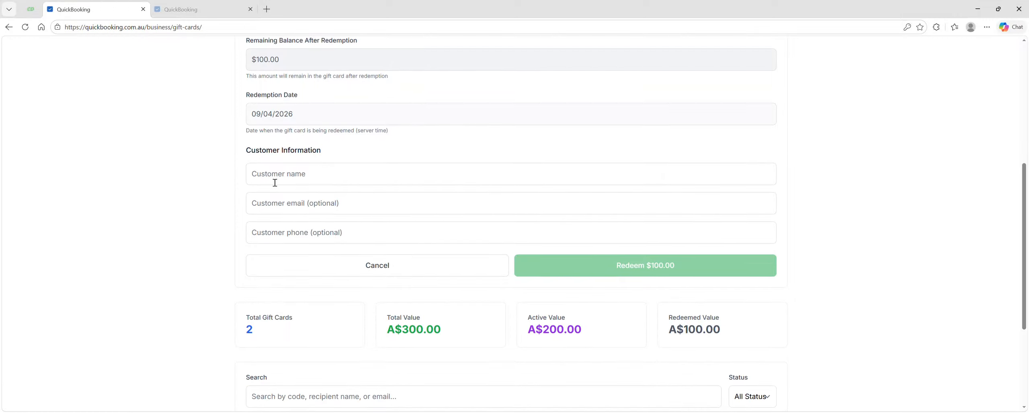
click(283, 178)
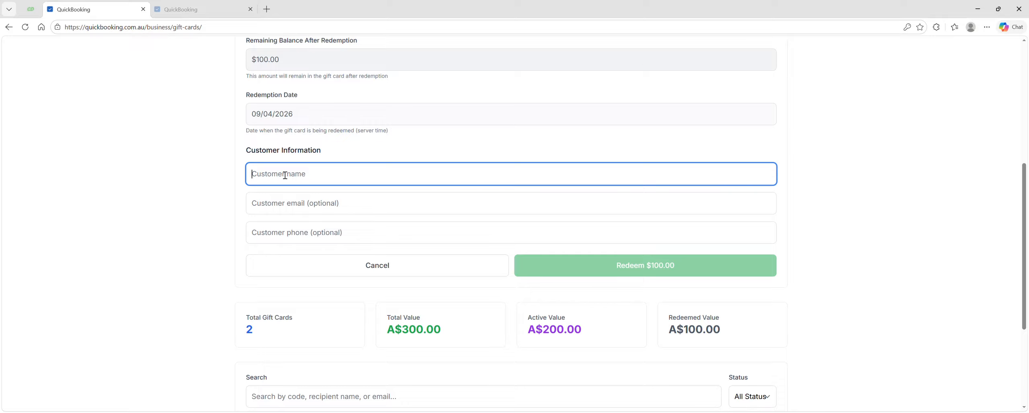
text(De)
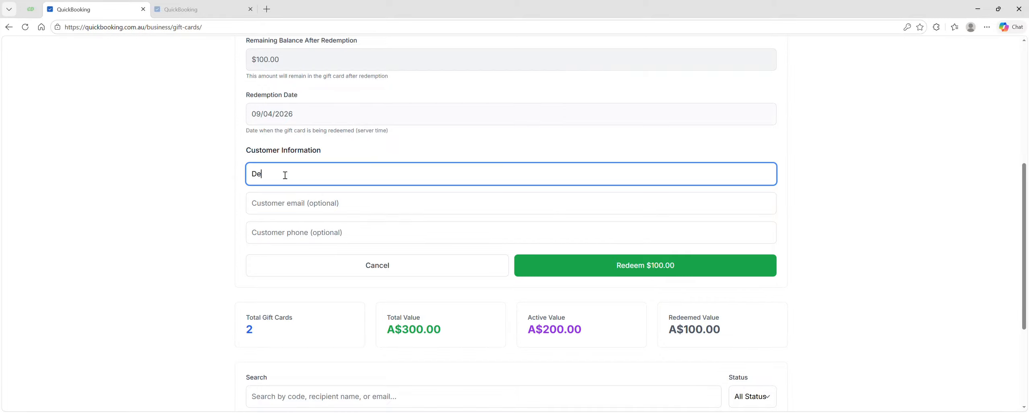
text(bbie)
click(314, 209)
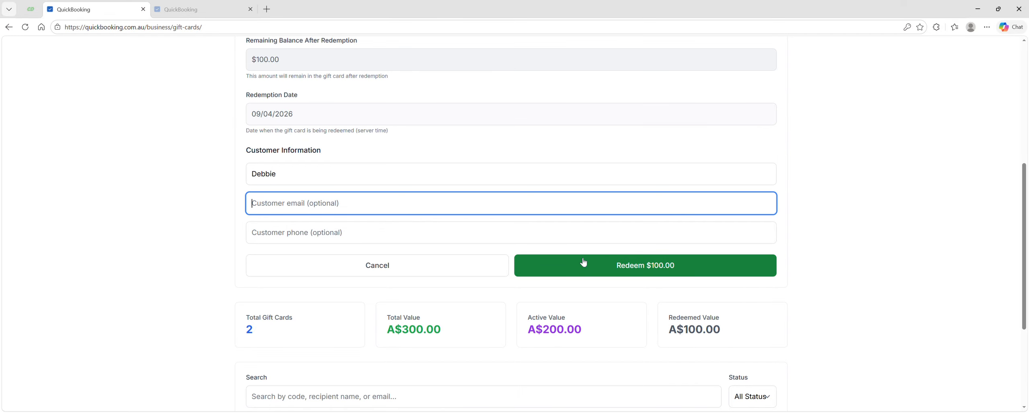
click(631, 269)
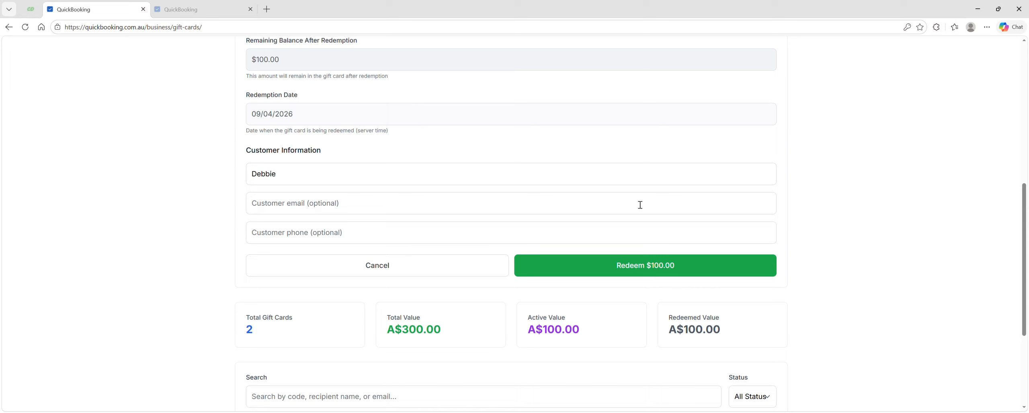
Try to redeem the $100 from the gift card a second time
scroll(640, 203, down, 4)
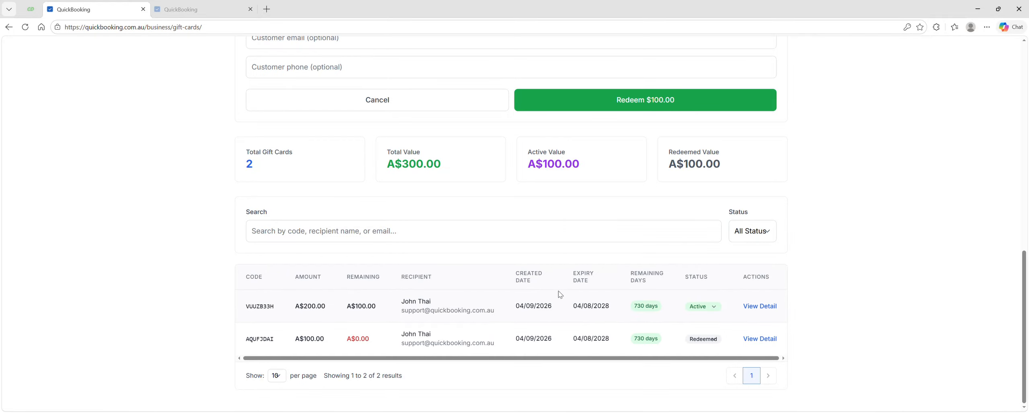
scroll(587, 274, up, 4)
click(587, 275)
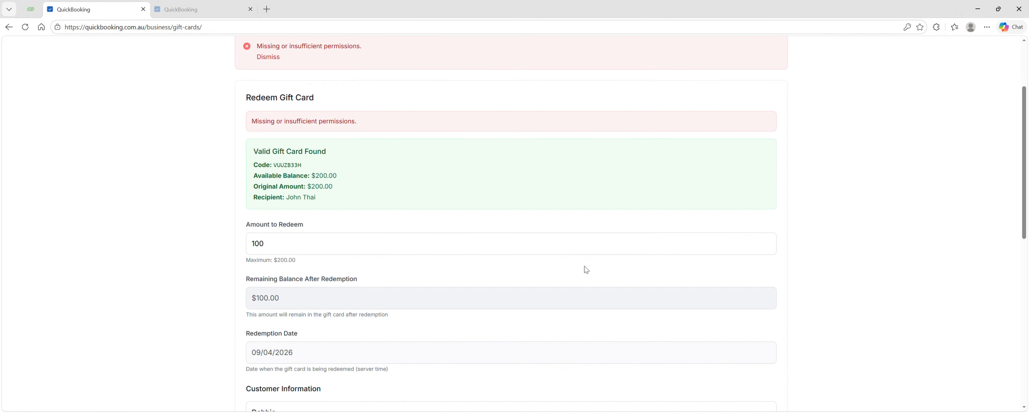
Return to the business dashboard
scroll(587, 269, down, 9)
scroll(585, 269, up, 7)
scroll(583, 269, up, 4)
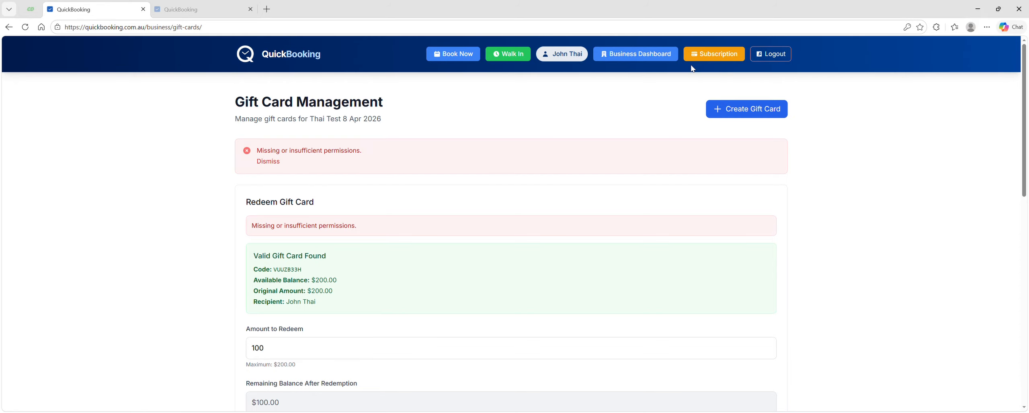
click(651, 56)
scroll(664, 183, down, 2)
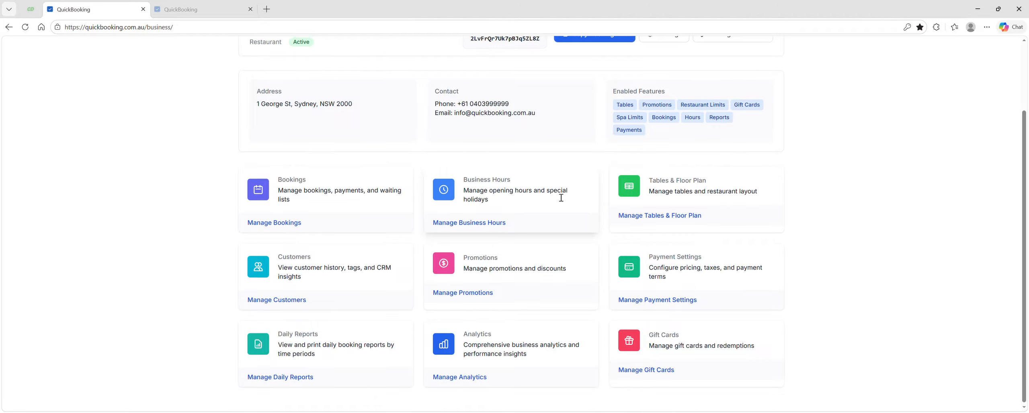
scroll(560, 195, up, 2)
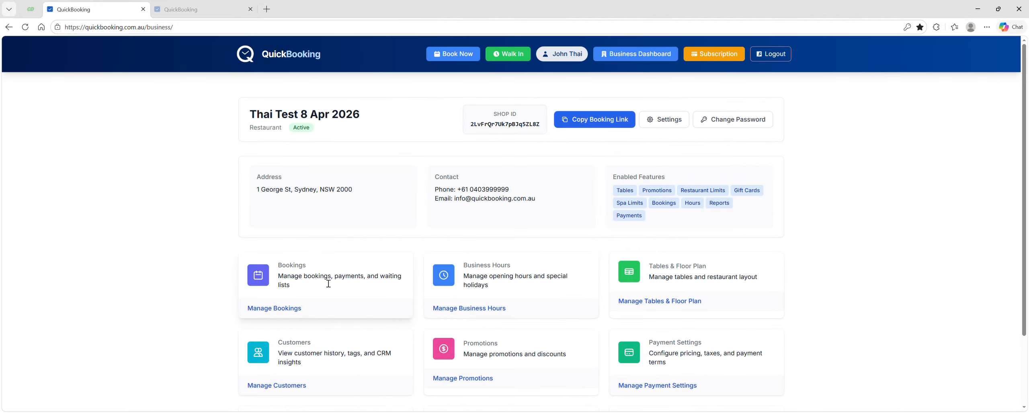